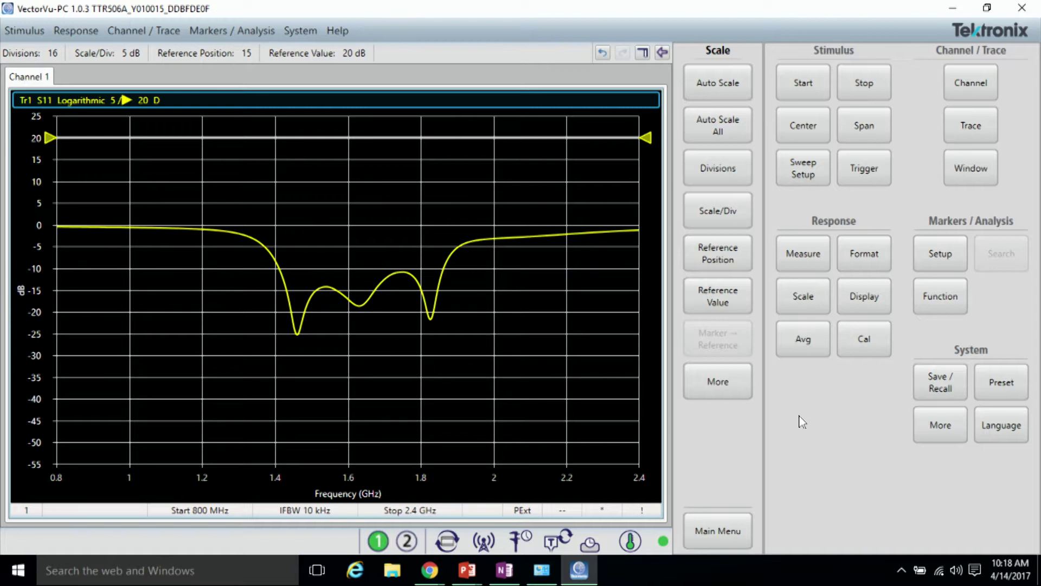
Step: Switch the measurement to S21 and autoscale it to a 5 dB reference at 5 dB/div
click(786, 257)
click(725, 131)
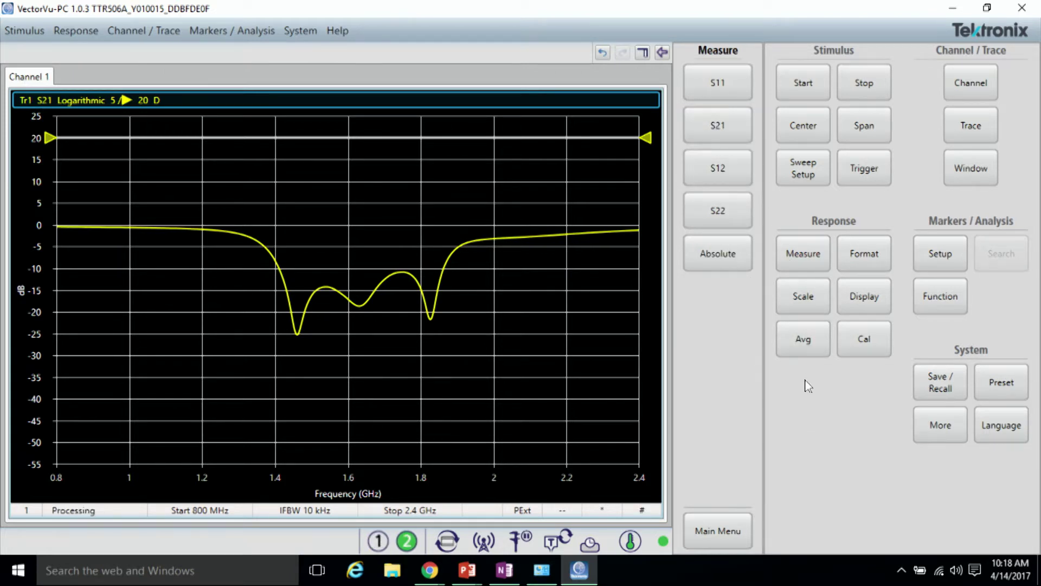
click(804, 300)
click(711, 91)
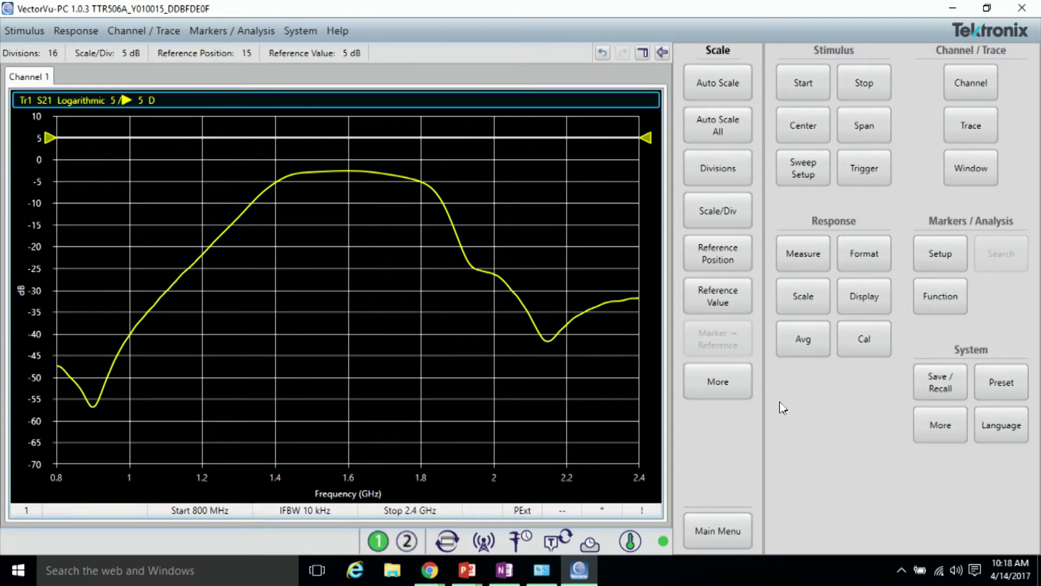
Step: Allocate a second trace and use the two-stacked-pane trace layout
click(973, 123)
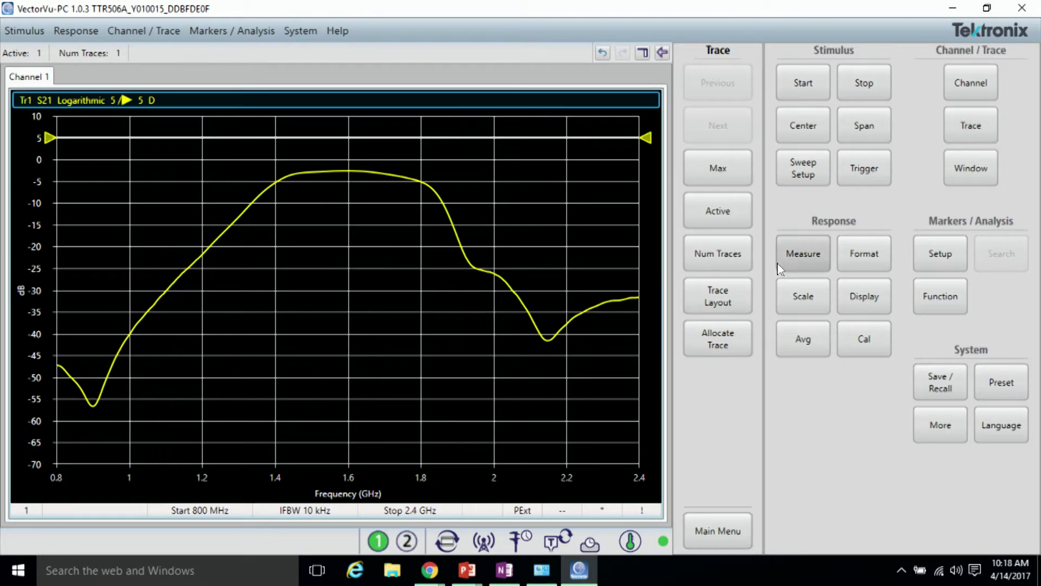
click(720, 344)
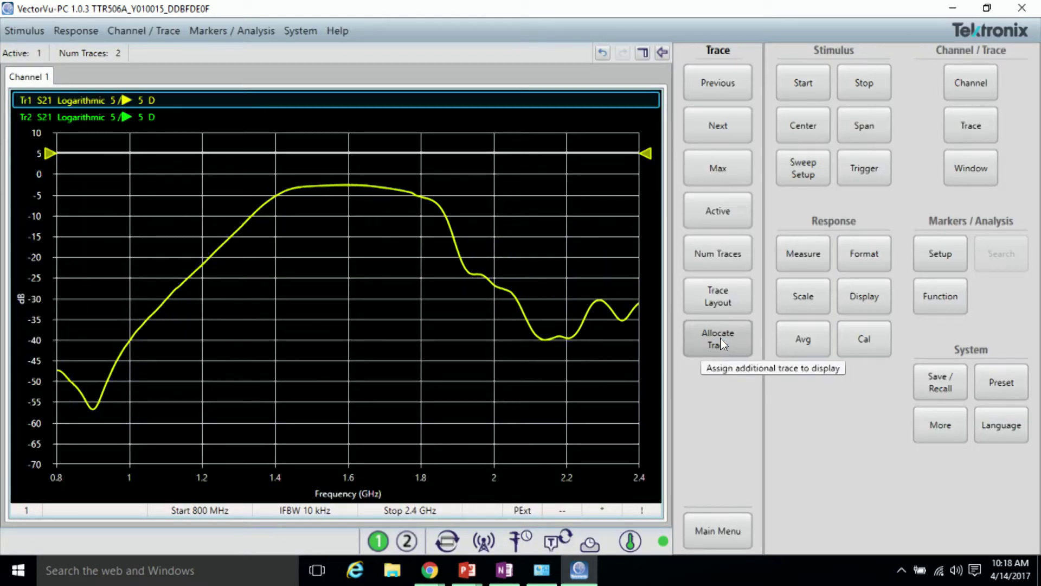
click(730, 306)
click(721, 175)
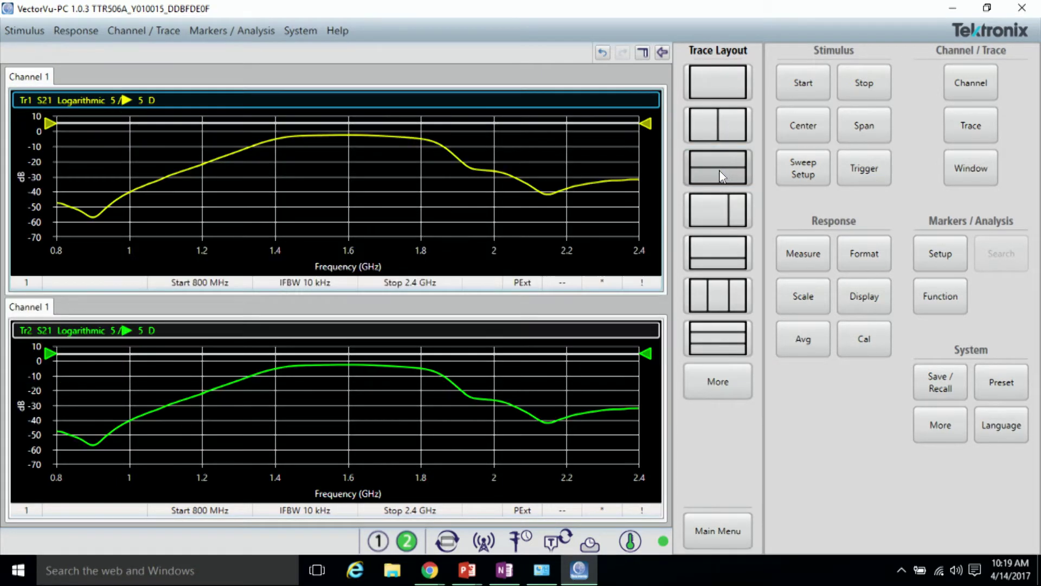
Step: Show the lower trace Tr2 as S21 Phase (Deg) at 32°/div
click(583, 335)
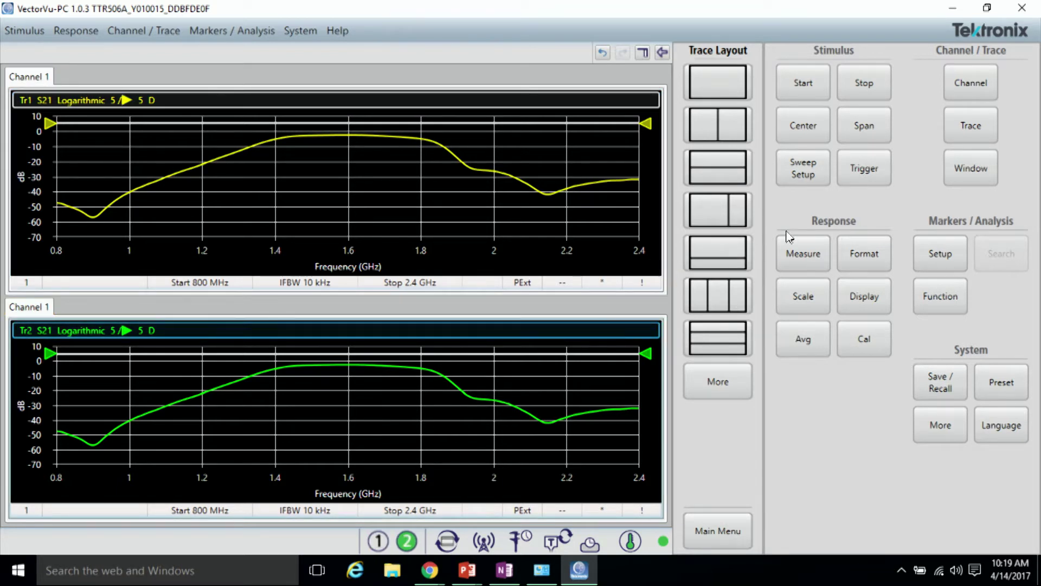
click(865, 254)
click(745, 138)
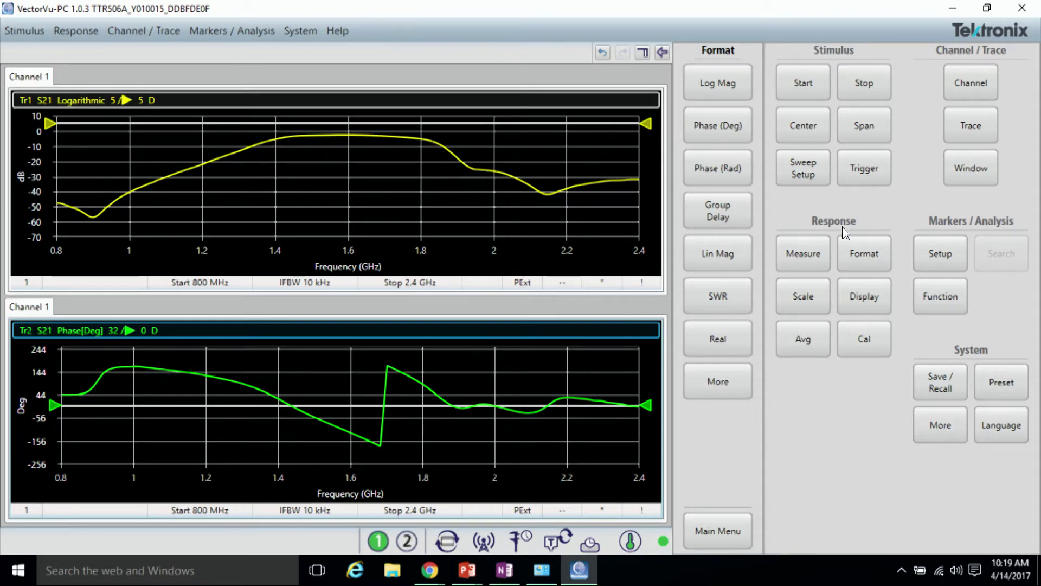
Step: Turn on markers 1 and 2 and position them at 1.3952 GHz and 1.7984 GHz
click(938, 255)
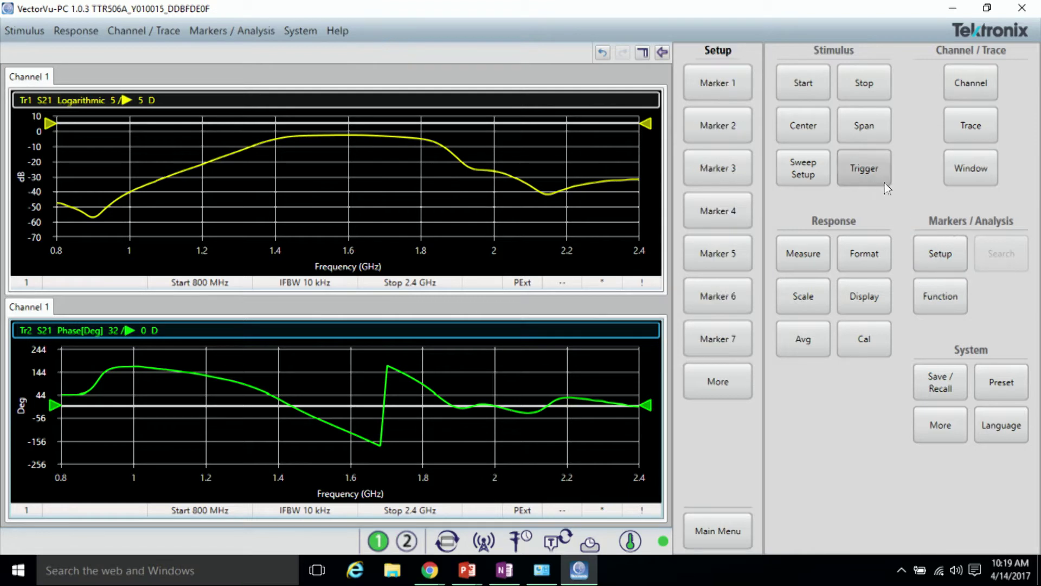
click(718, 83)
click(719, 128)
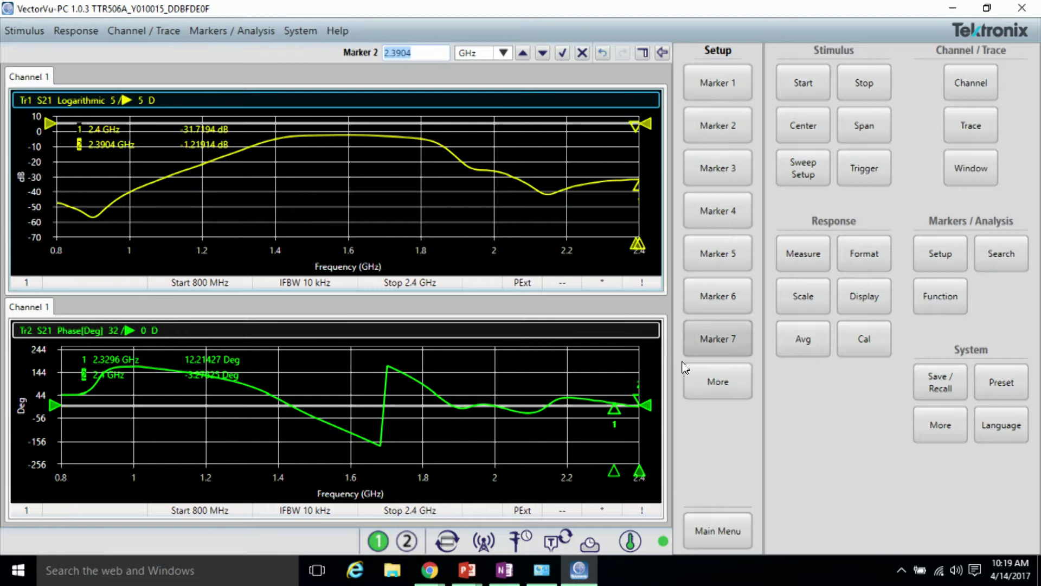
click(611, 475)
mouse_move(613, 473)
mouse_down()
mouse_move(287, 473)
mouse_move(271, 432)
mouse_up()
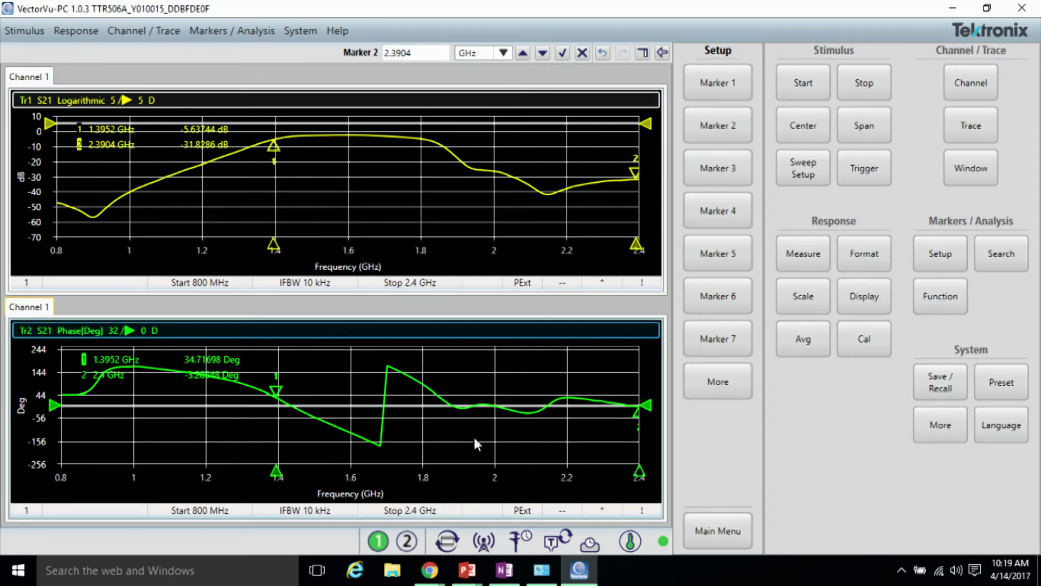
mouse_move(640, 476)
mouse_down()
mouse_move(488, 385)
mouse_move(428, 399)
mouse_move(426, 412)
mouse_up()
drag(425, 447, 418, 446)
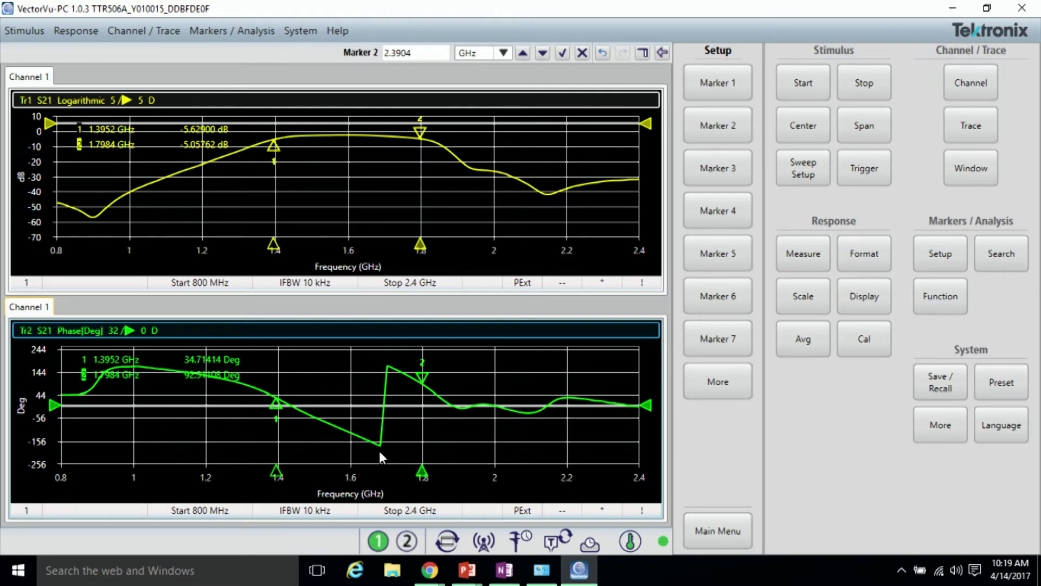
Step: Enlarge the lower pane and format Tr2 as Expanded Phase at 50°/div, reference 200°
drag(413, 299, 422, 197)
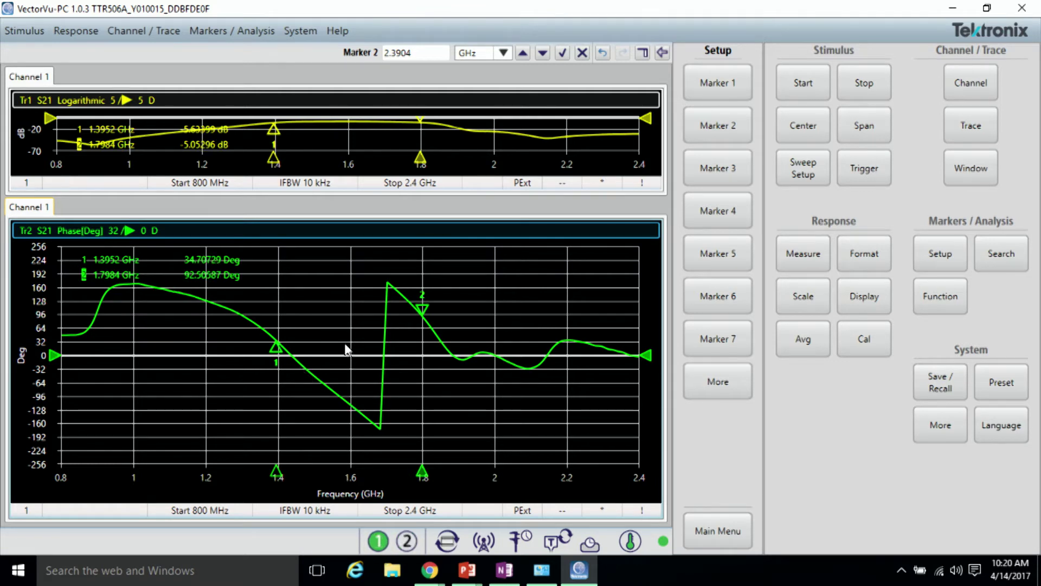
click(872, 258)
click(734, 382)
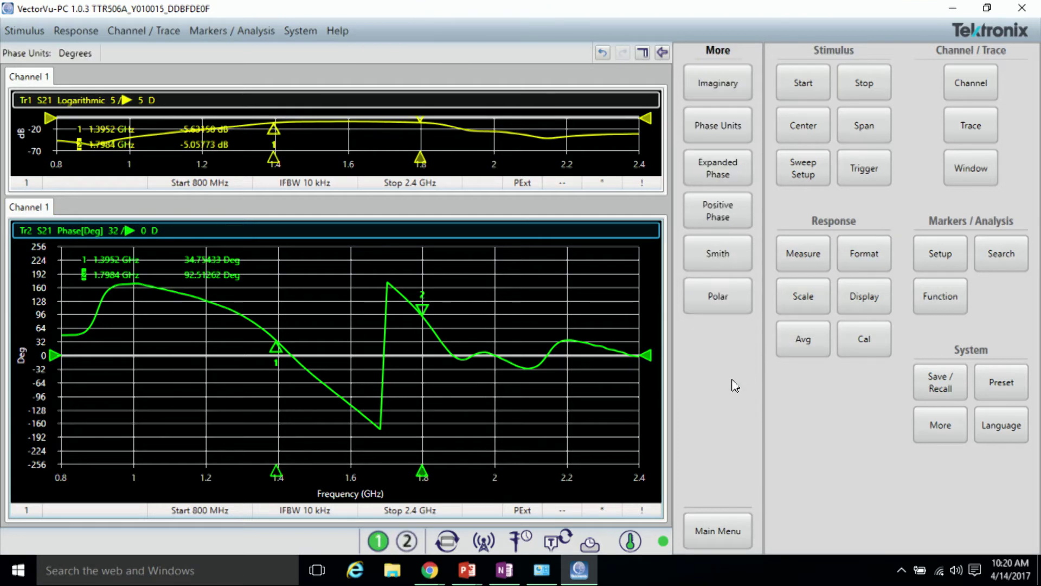
click(721, 169)
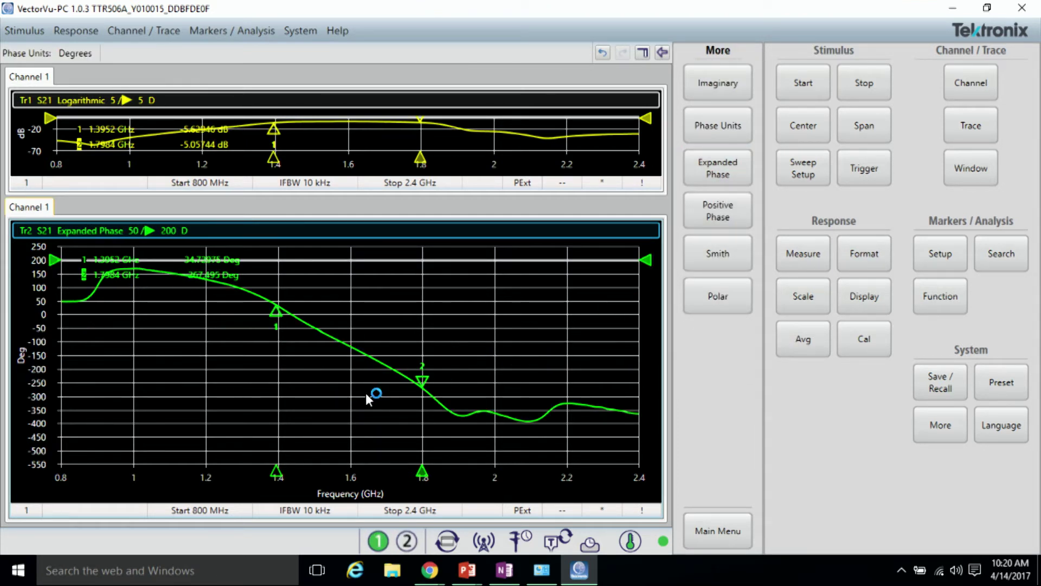
Step: Select markers 1 and 2 in turn, reading about 34.7° and −267.9°
click(263, 341)
click(279, 326)
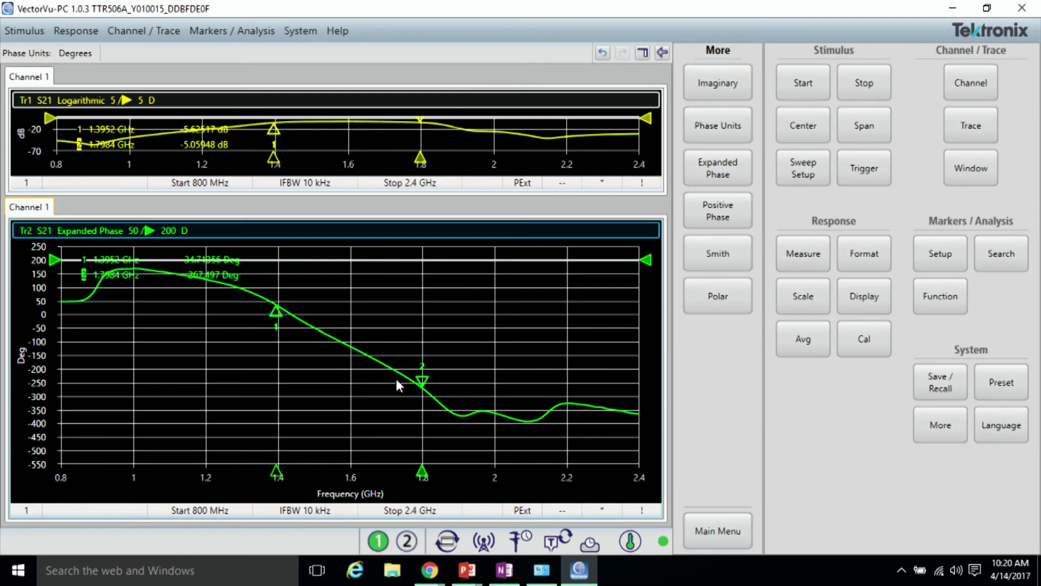
click(407, 384)
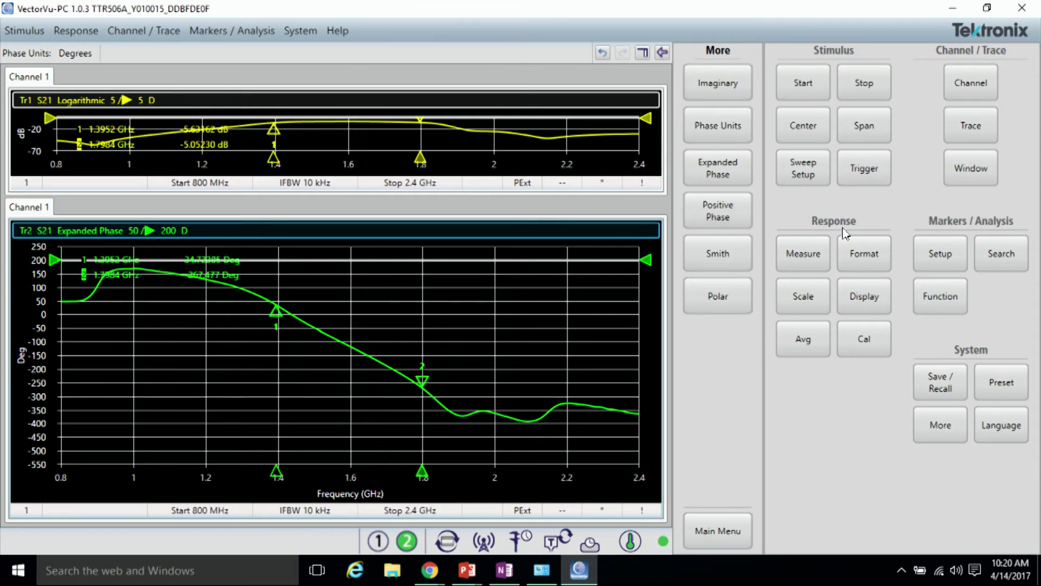
Step: Format Tr2 as group delay at 1 ns/div and move marker 2 to 1.8208 GHz (about 3.2 ns)
click(867, 255)
click(717, 210)
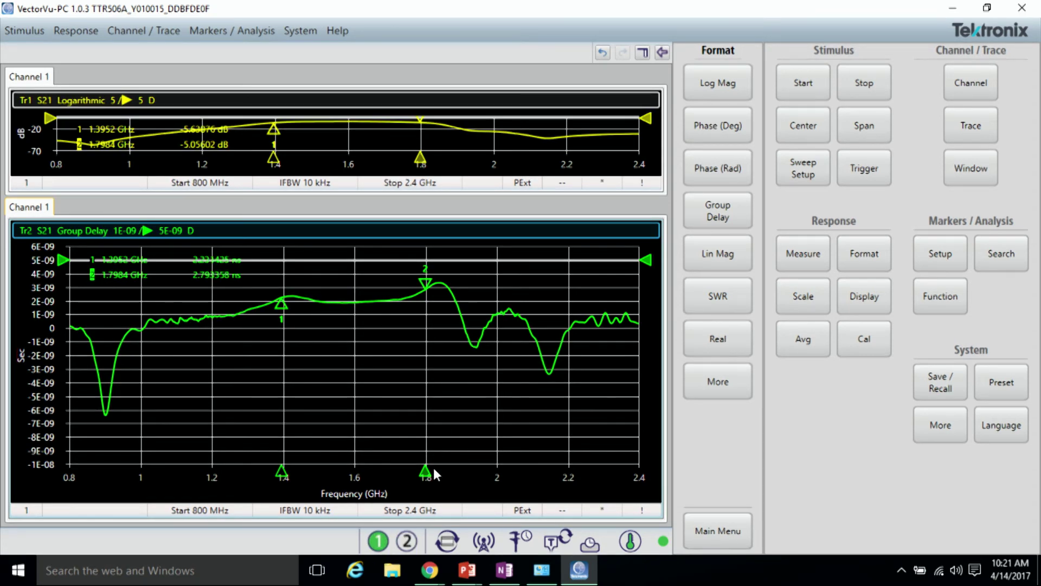
mouse_move(433, 469)
mouse_down()
mouse_move(325, 470)
mouse_move(433, 471)
mouse_up()
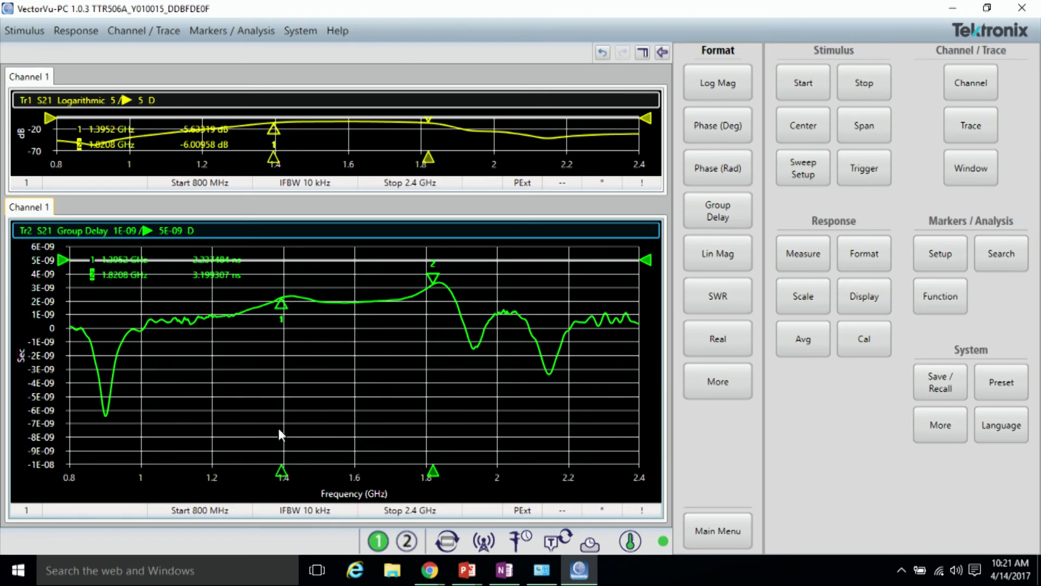
drag(278, 468, 286, 470)
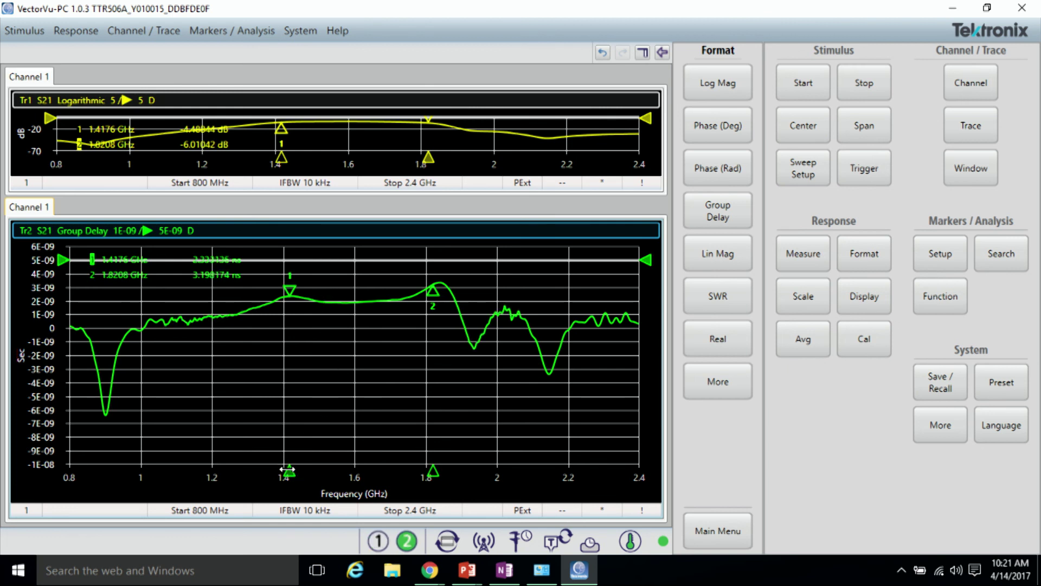
mouse_move(288, 473)
mouse_down()
mouse_move(383, 467)
mouse_move(273, 470)
mouse_up()
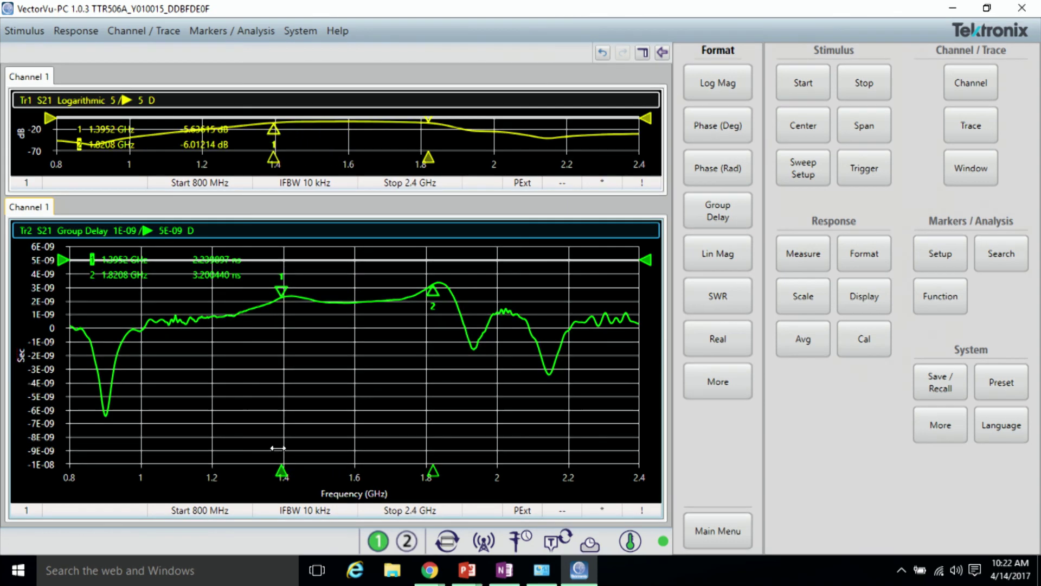